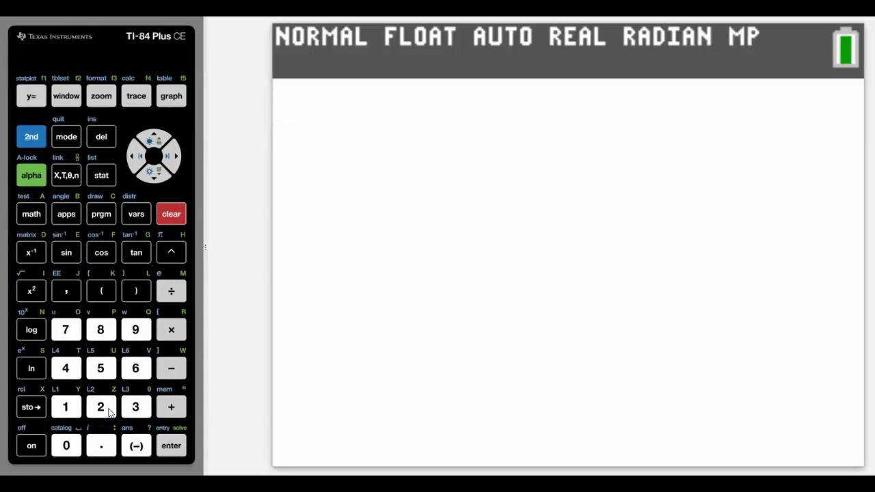
Store 2 into variable A.
click(29, 409)
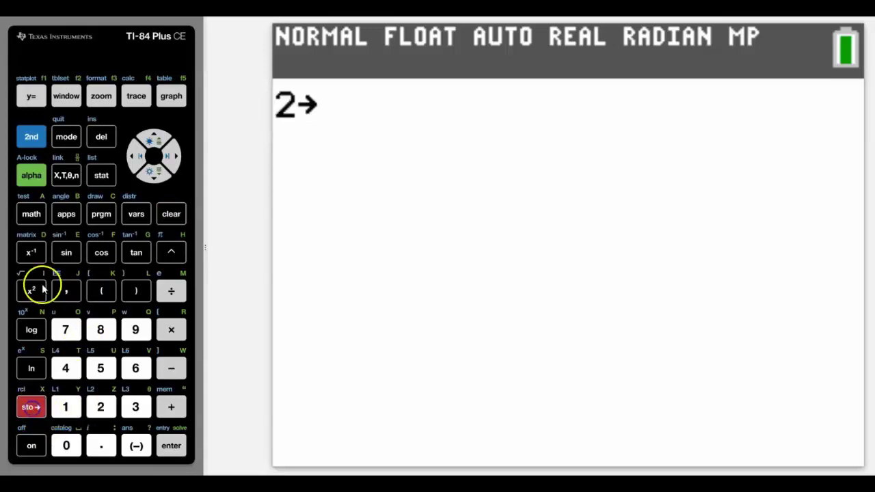
click(30, 176)
click(34, 214)
click(168, 450)
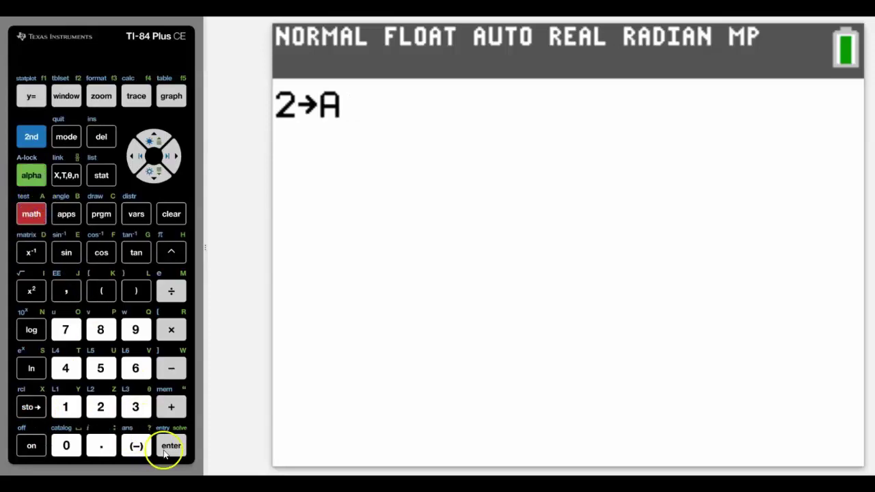
Evaluate 7+A, giving 9.
click(65, 330)
click(171, 406)
click(31, 218)
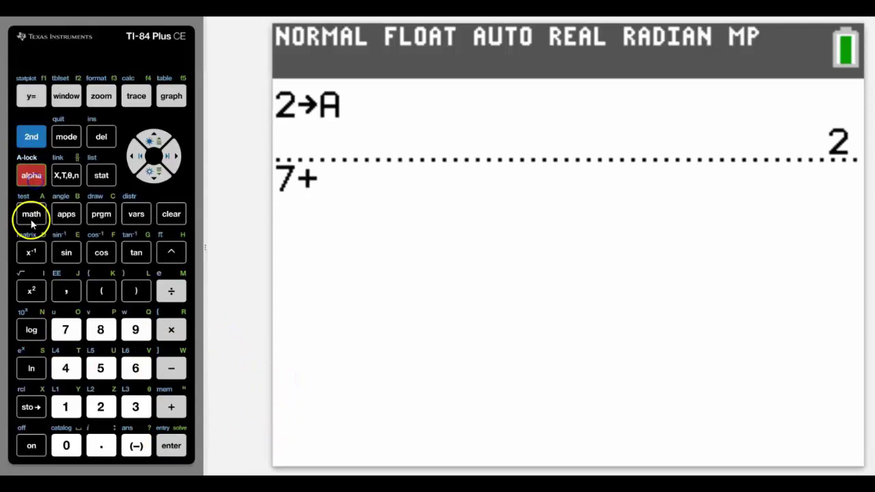
click(173, 447)
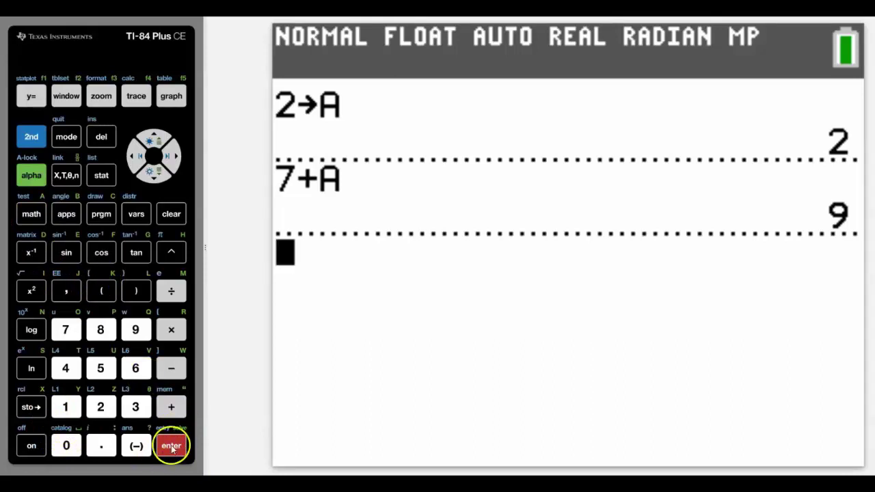
Store -3 into variable B.
click(141, 444)
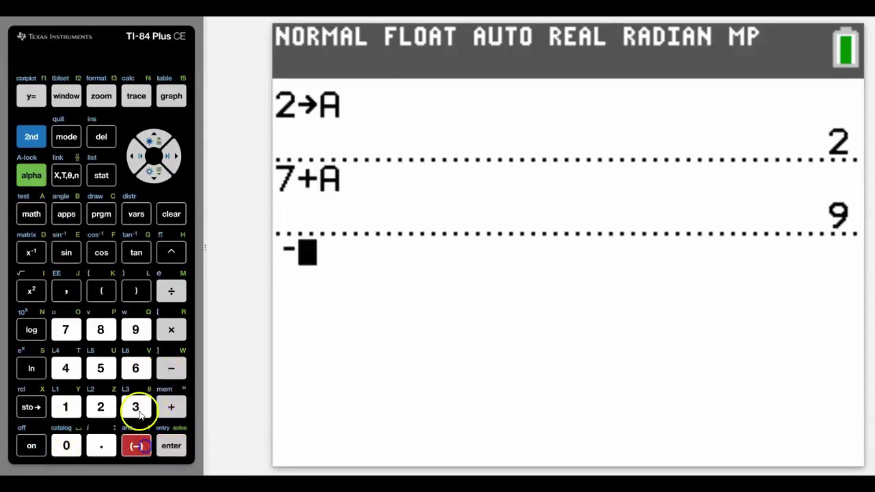
click(139, 409)
click(24, 404)
click(32, 175)
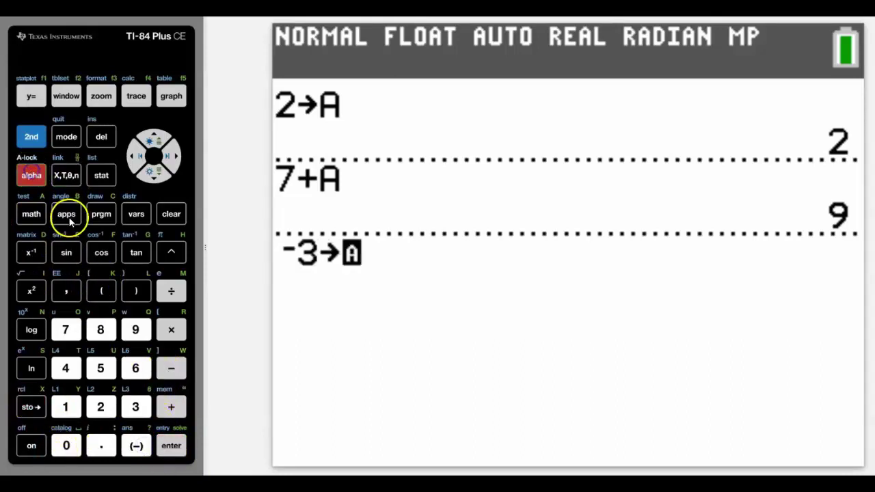
click(66, 214)
click(172, 445)
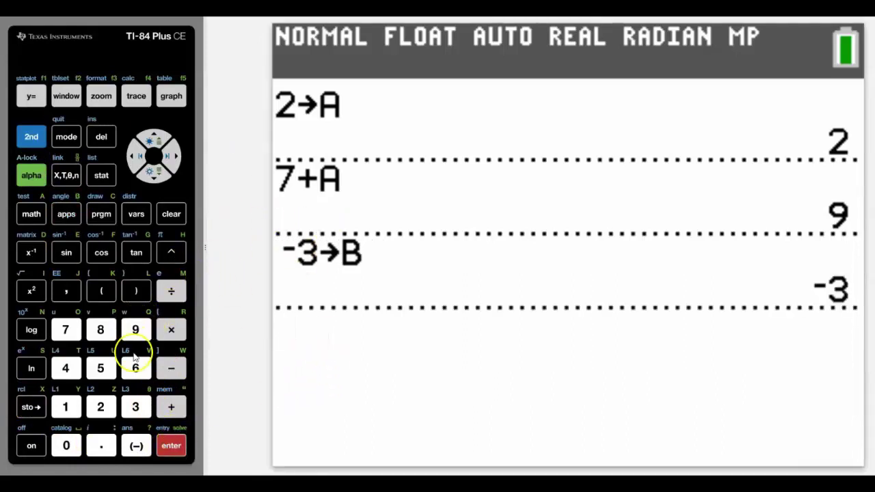
Enter A-B and evaluate it, giving 5.
click(32, 175)
click(31, 214)
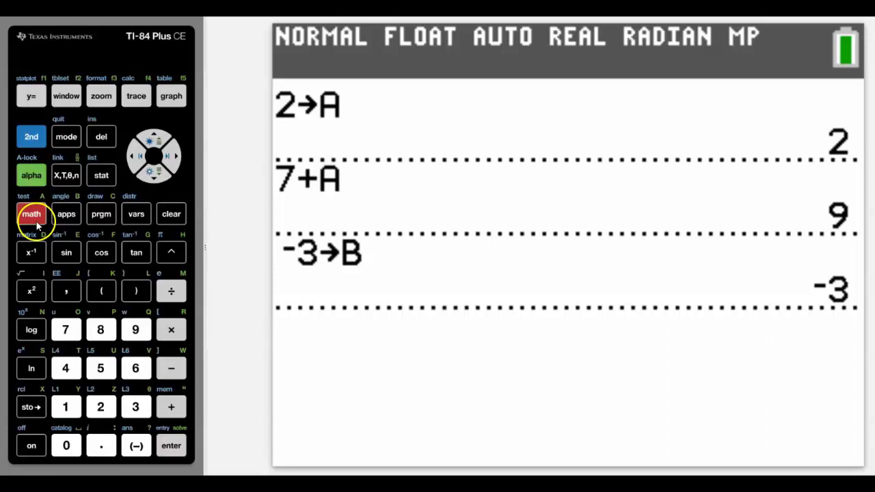
click(172, 368)
click(31, 175)
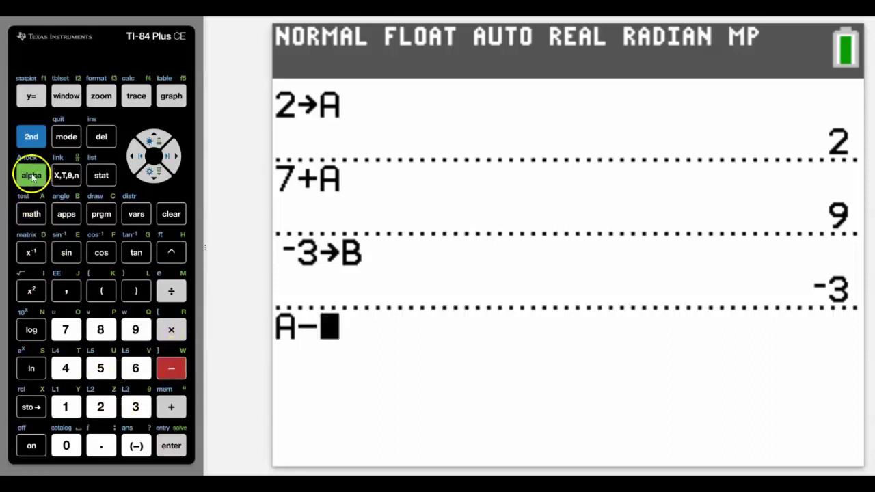
click(66, 214)
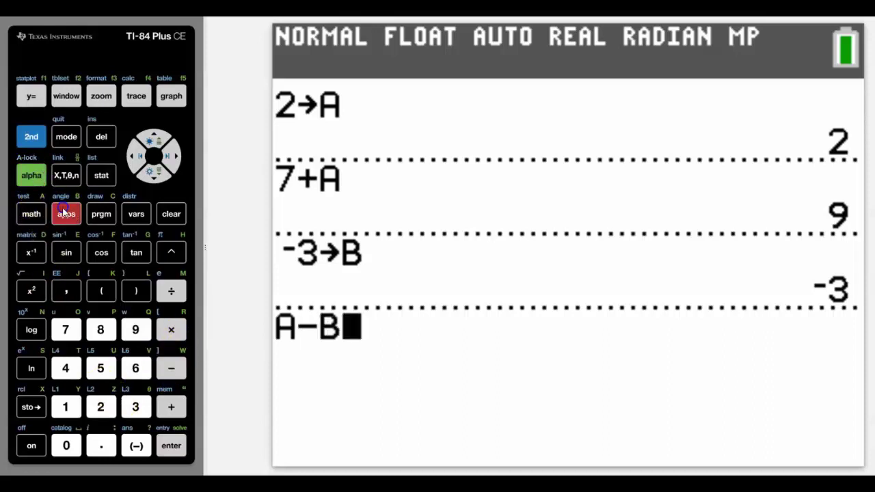
click(175, 447)
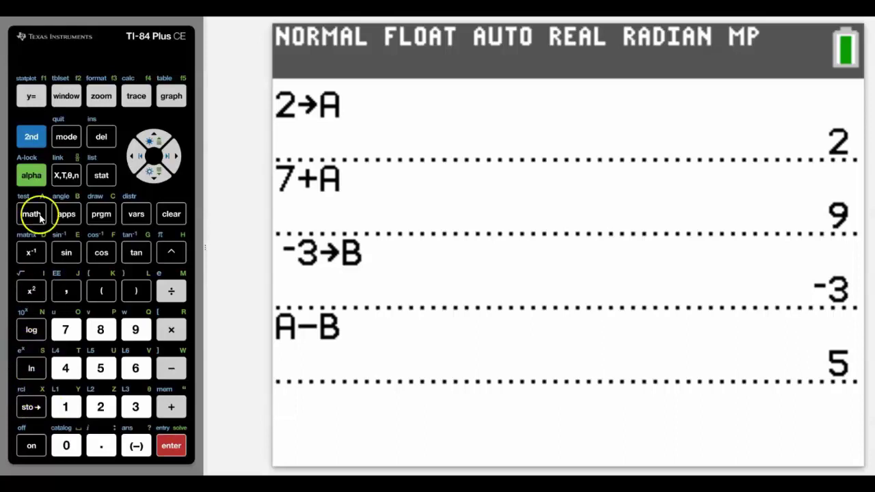
Recall A and B with RCL to build 2- -3 and evaluate it as 5.
click(31, 137)
click(31, 407)
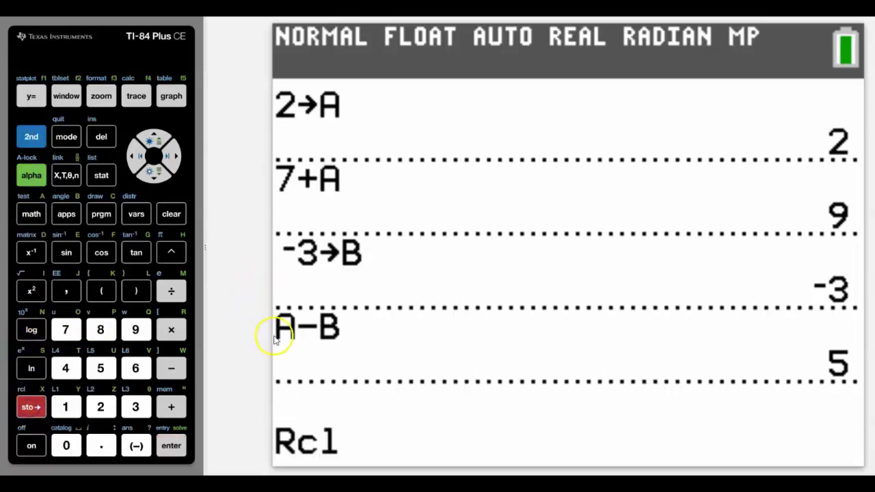
click(32, 178)
click(39, 217)
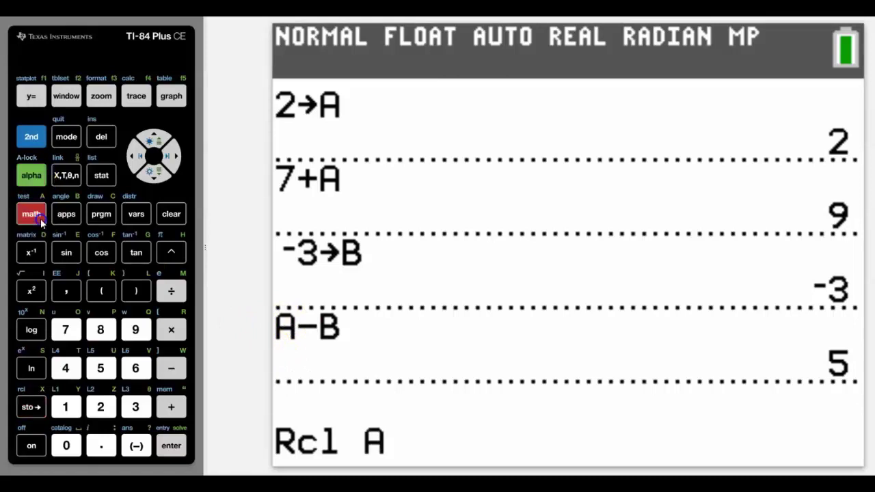
click(171, 455)
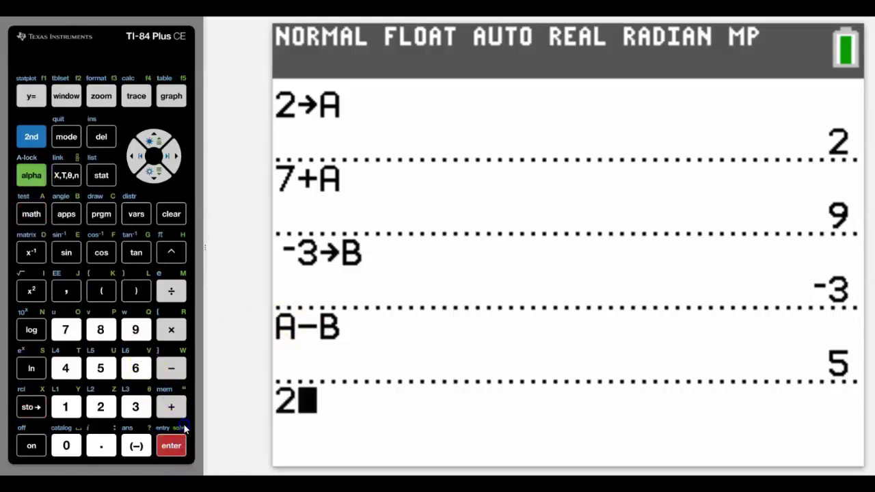
click(171, 369)
click(31, 139)
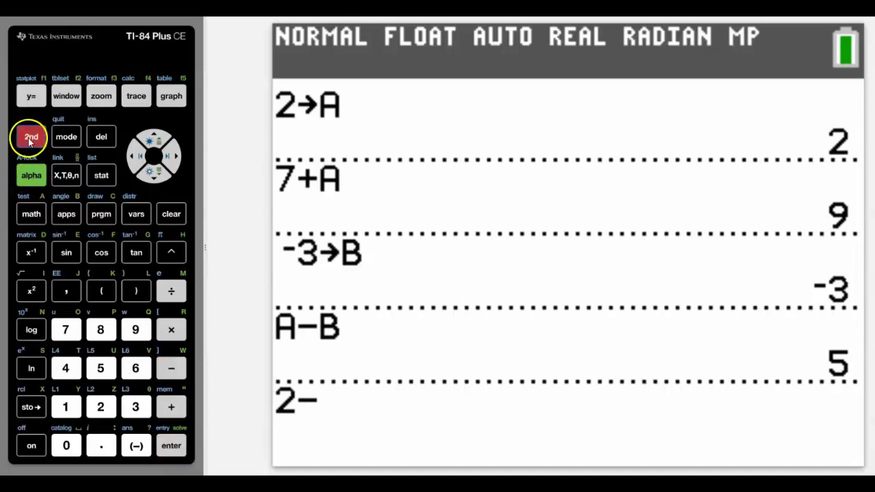
click(30, 406)
click(31, 176)
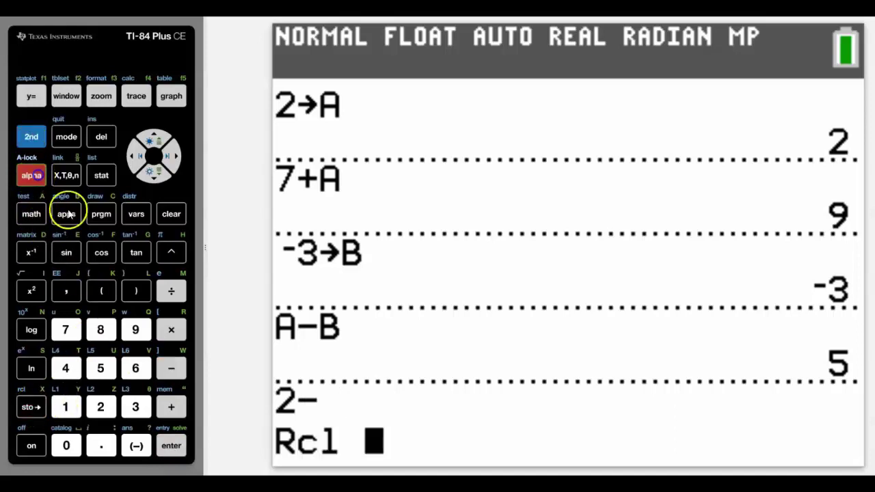
click(67, 214)
click(172, 446)
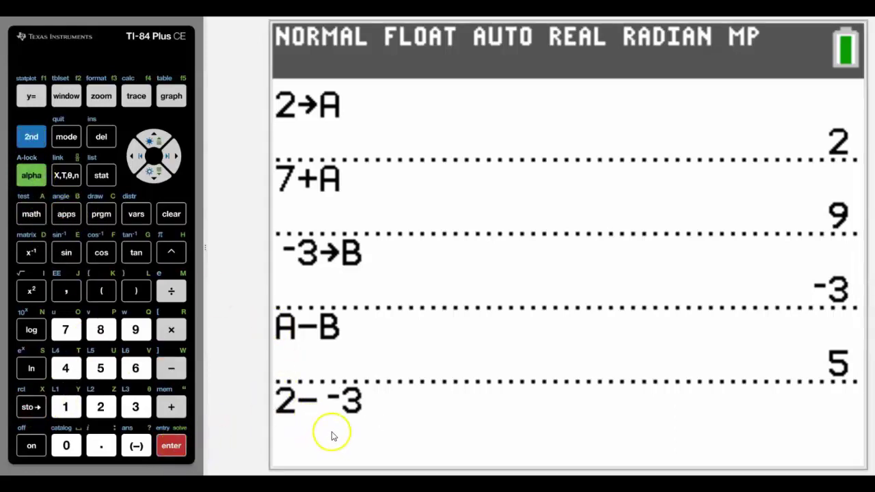
click(173, 448)
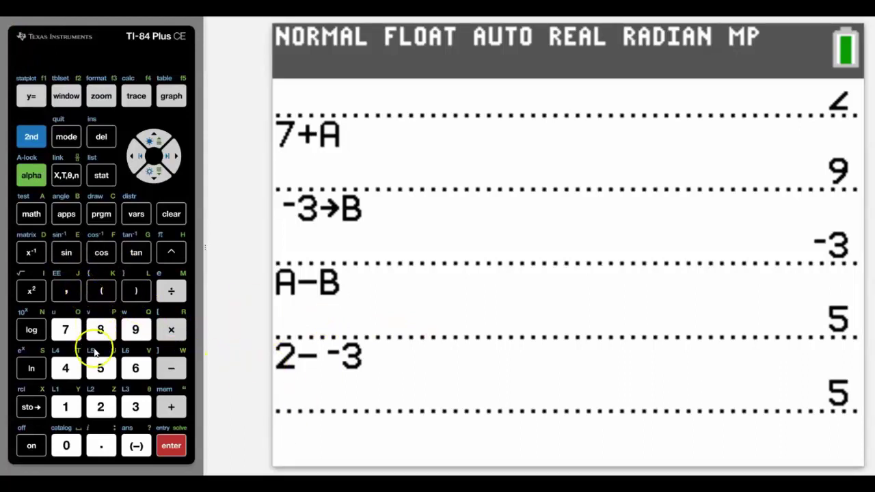
Evaluate E and A on the home screen, showing 0 and 2.
click(32, 175)
click(66, 253)
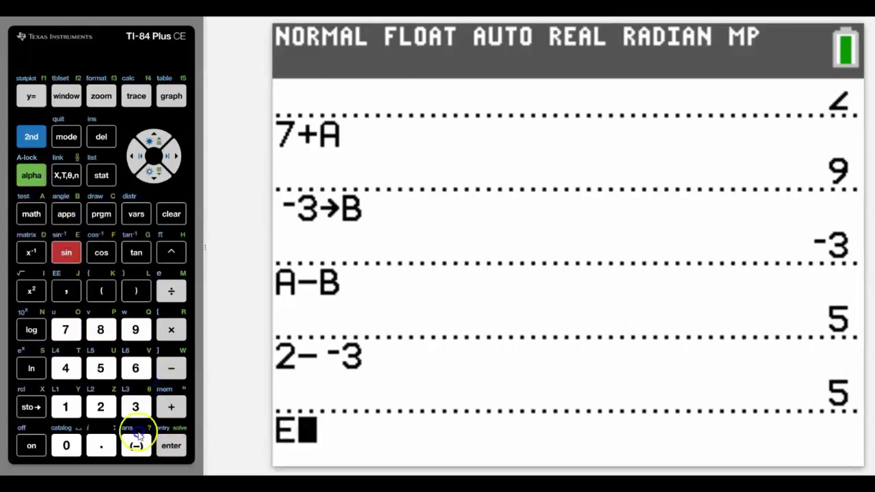
click(171, 446)
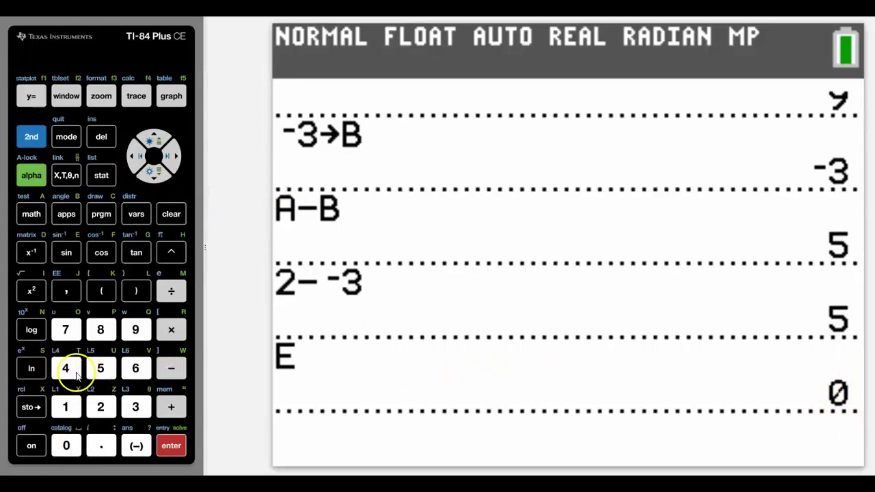
click(32, 177)
click(31, 214)
click(171, 446)
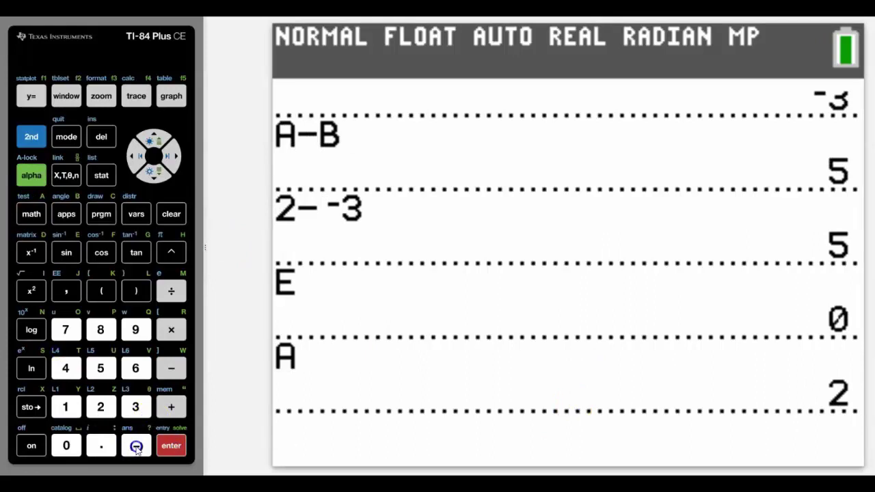
Store 0.23 into variable A.
click(69, 449)
click(101, 446)
click(101, 406)
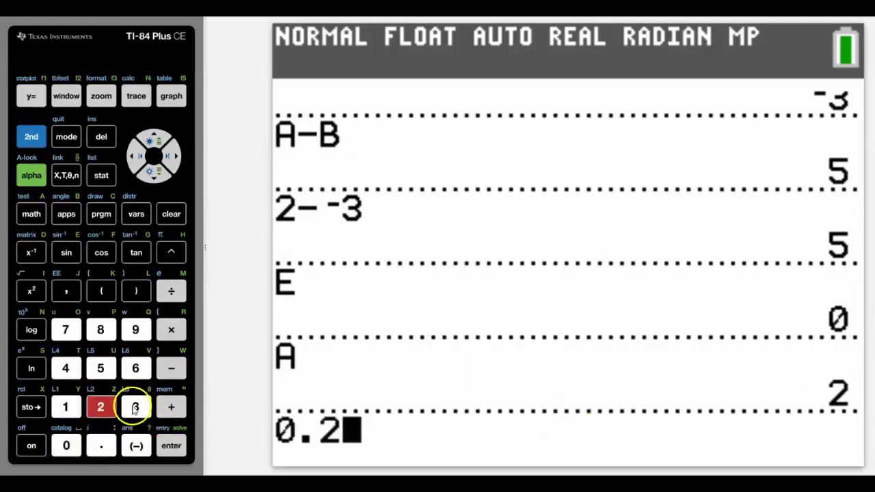
click(135, 407)
click(29, 409)
click(31, 175)
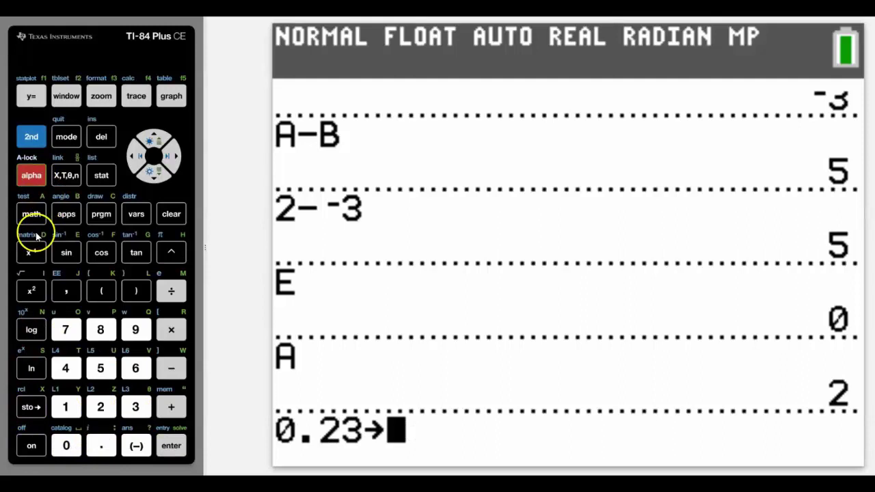
click(31, 214)
click(176, 444)
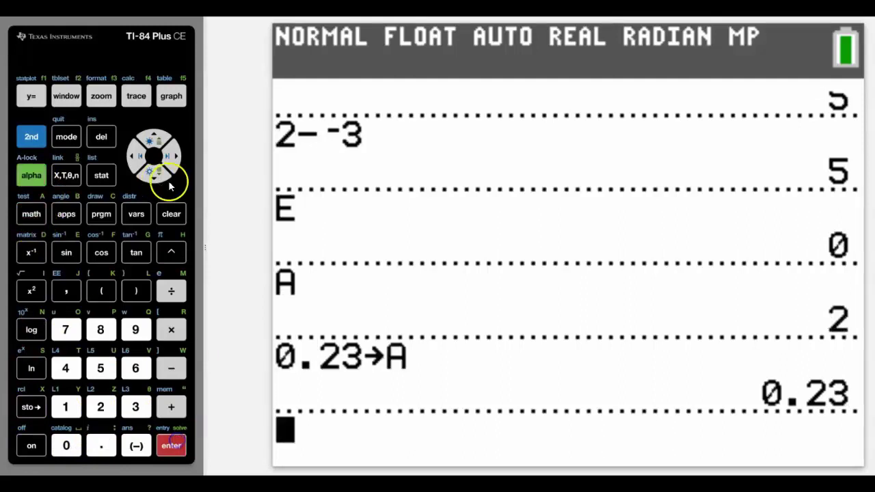
Reuse the earlier A entry from history and evaluate it, now returning 0.23.
click(154, 141)
click(153, 140)
click(154, 143)
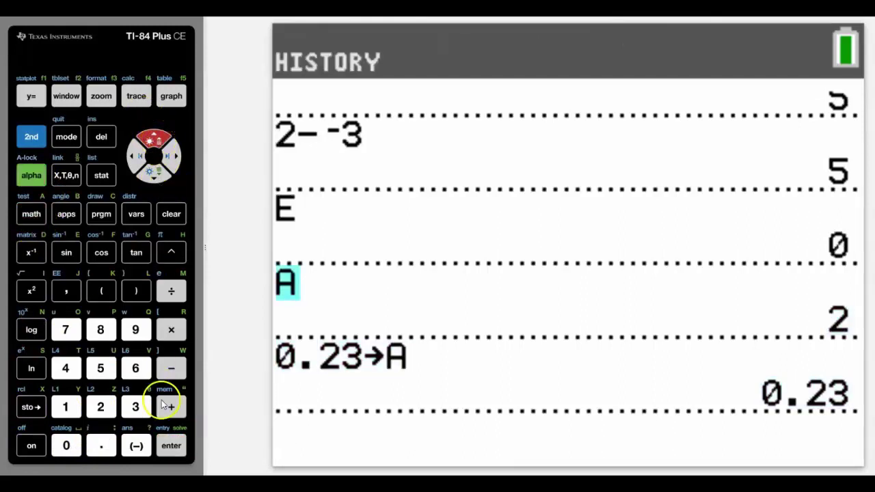
click(171, 445)
click(171, 445)
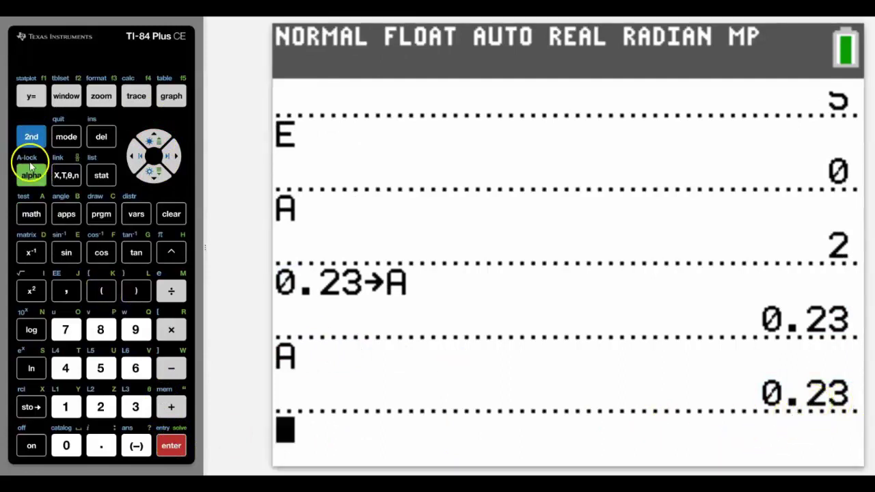
Delete variable A via the MEM Delete list, raising free RAM to 149479.
click(32, 138)
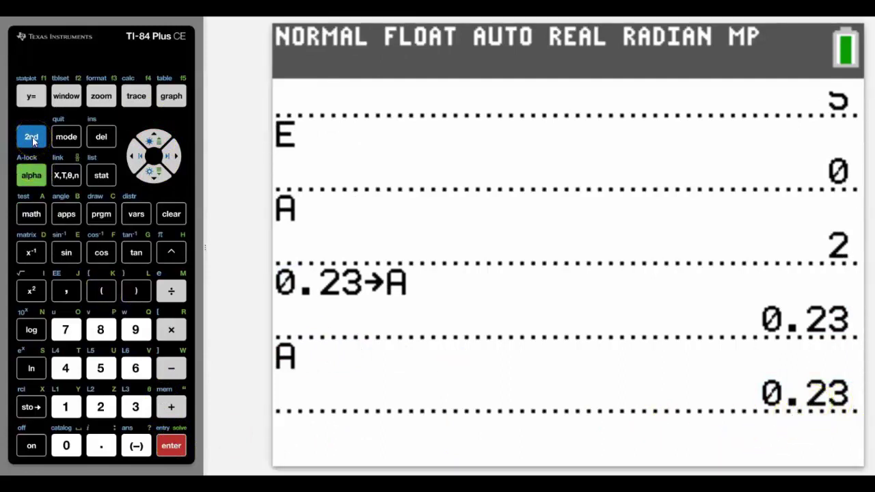
click(173, 409)
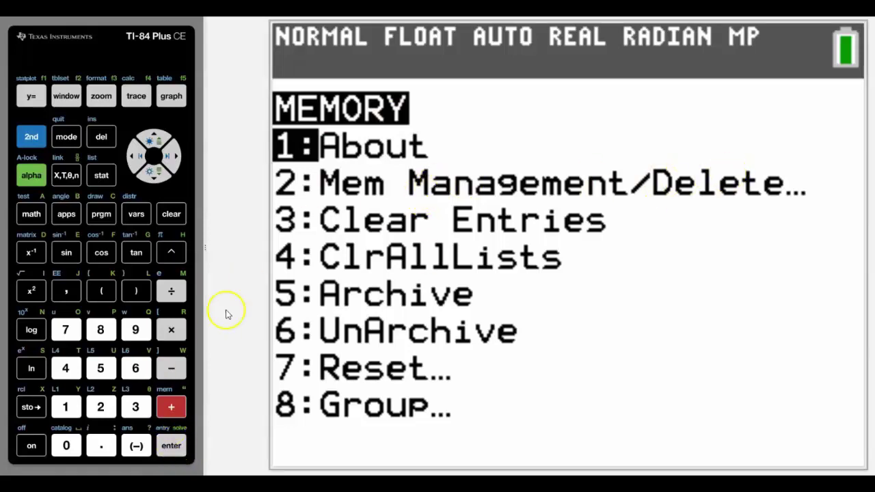
click(101, 407)
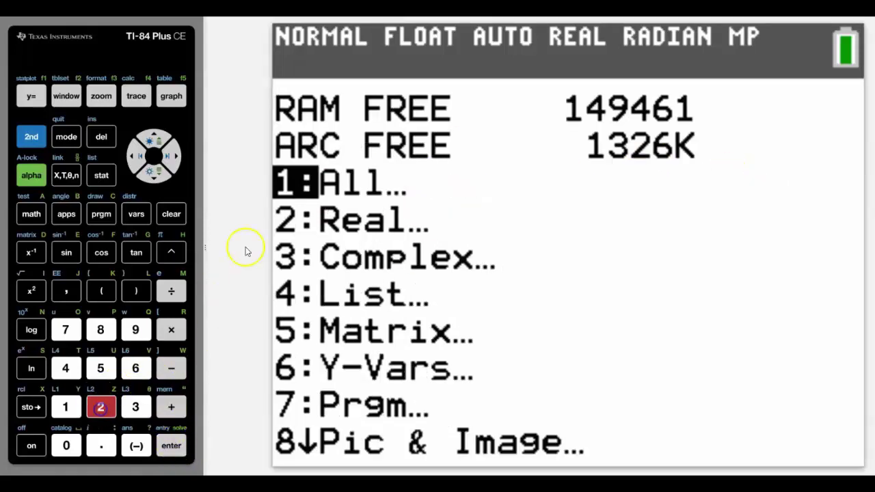
click(171, 451)
click(156, 175)
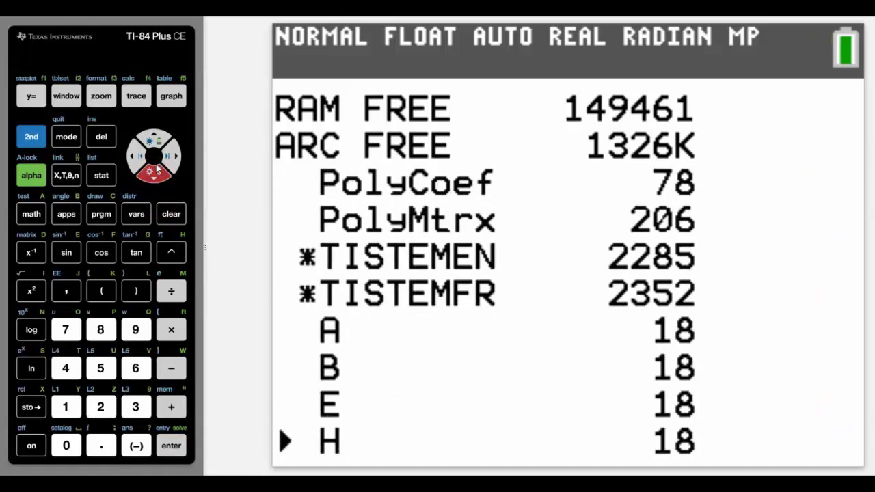
click(156, 138)
click(580, 299)
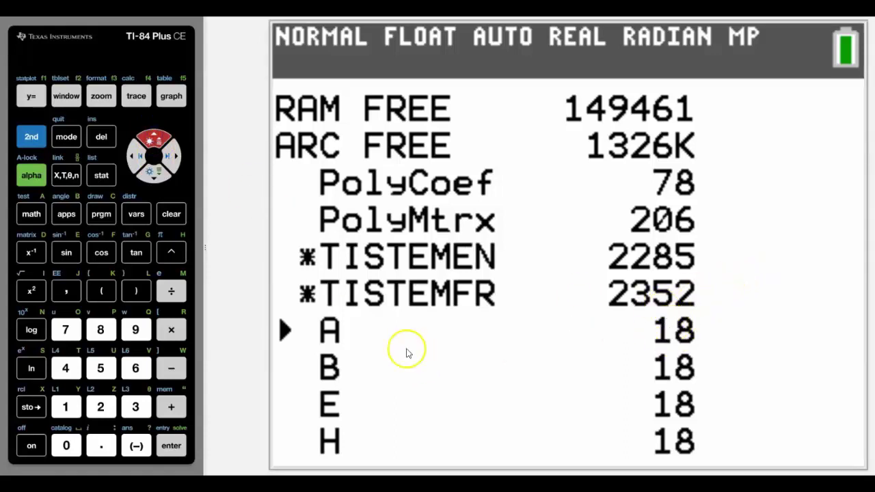
click(104, 140)
click(335, 230)
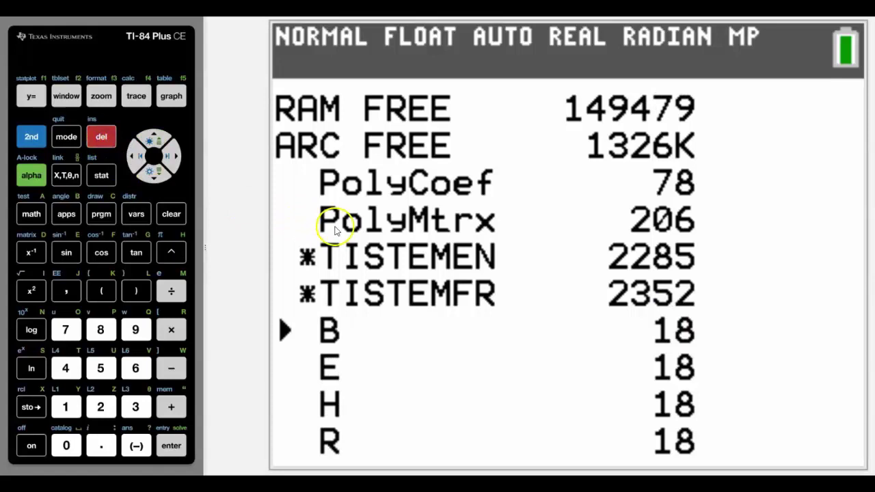
Return to the home screen and evaluate A, which now returns 0.
click(31, 139)
click(70, 142)
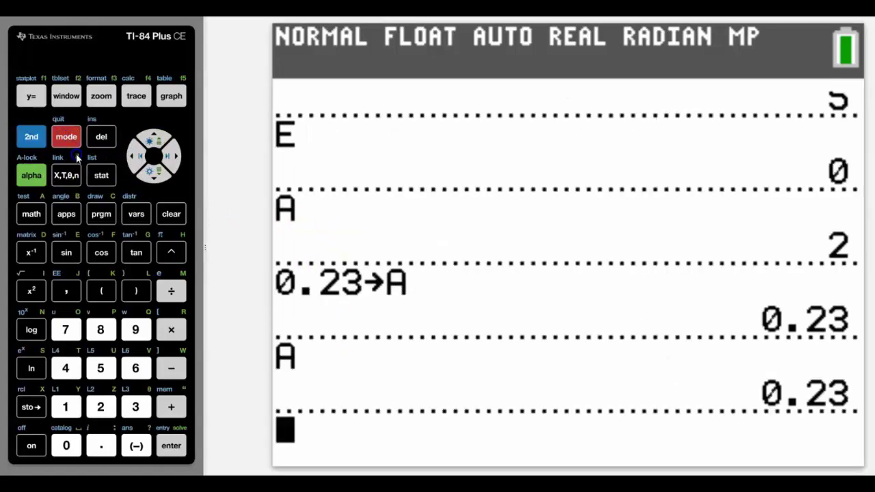
click(31, 175)
click(32, 214)
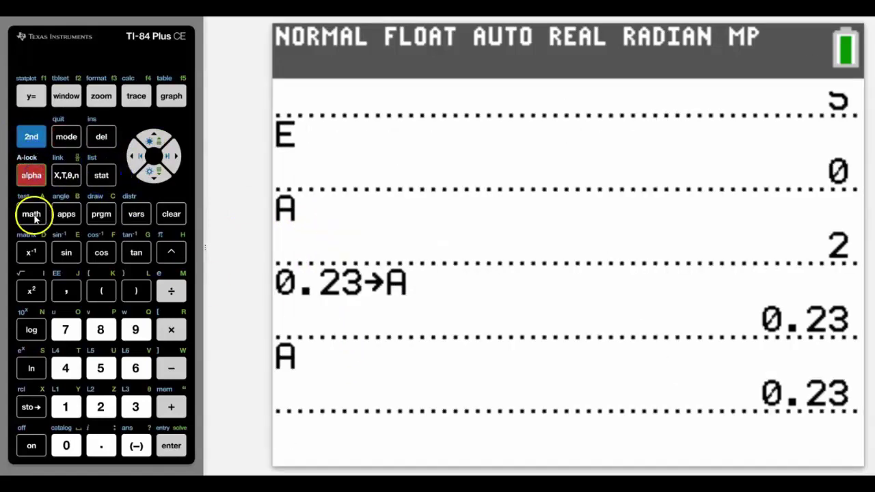
click(173, 446)
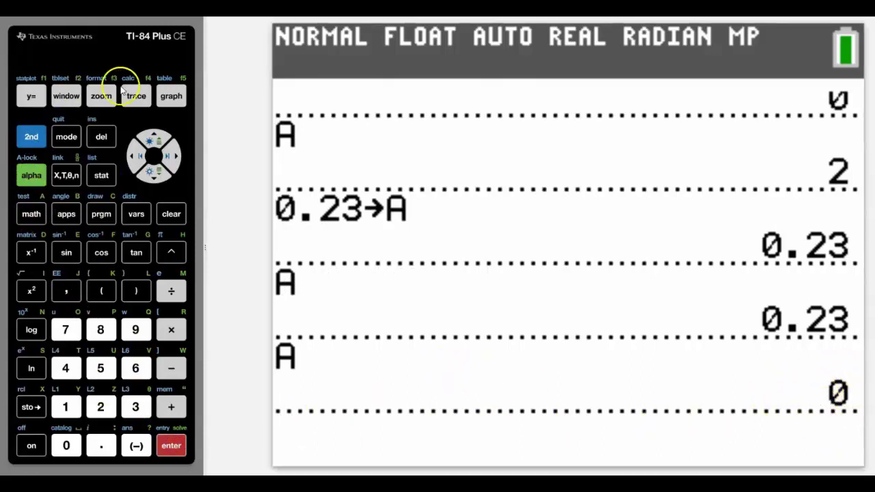
Graph Y1 and Y2 and find their intersection at X=1.3860009, Y=0.3069995.
click(32, 95)
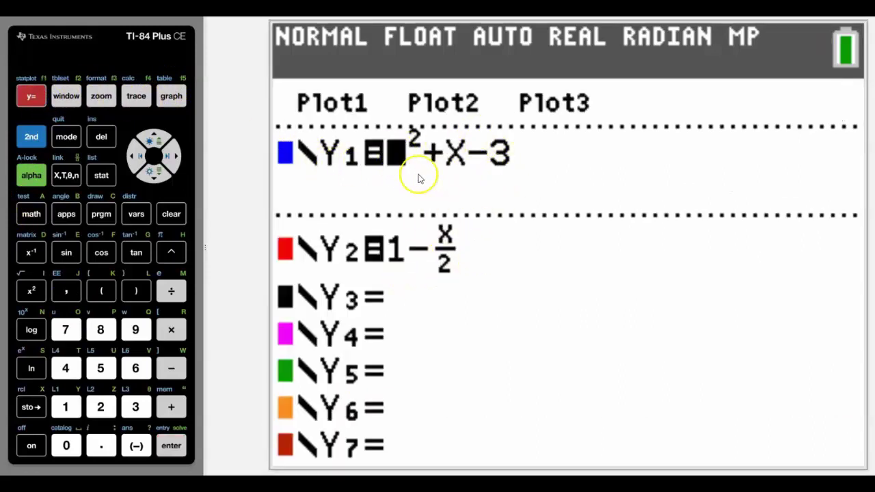
click(166, 98)
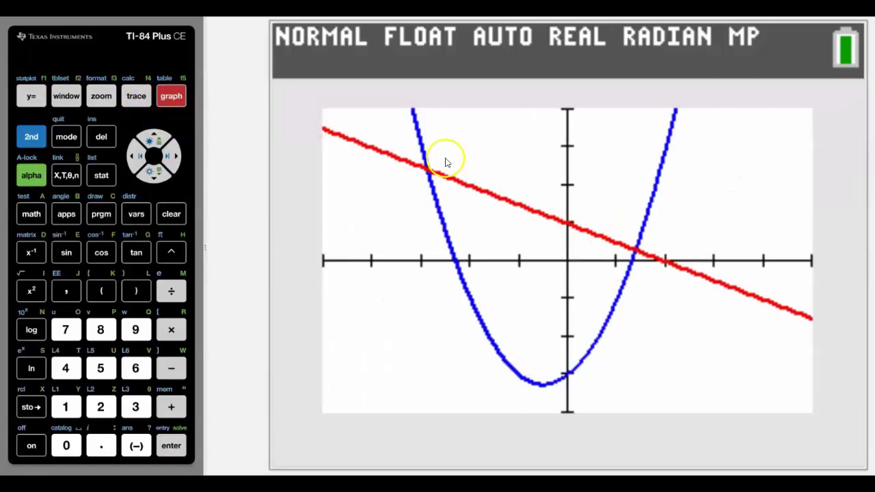
click(39, 147)
click(136, 96)
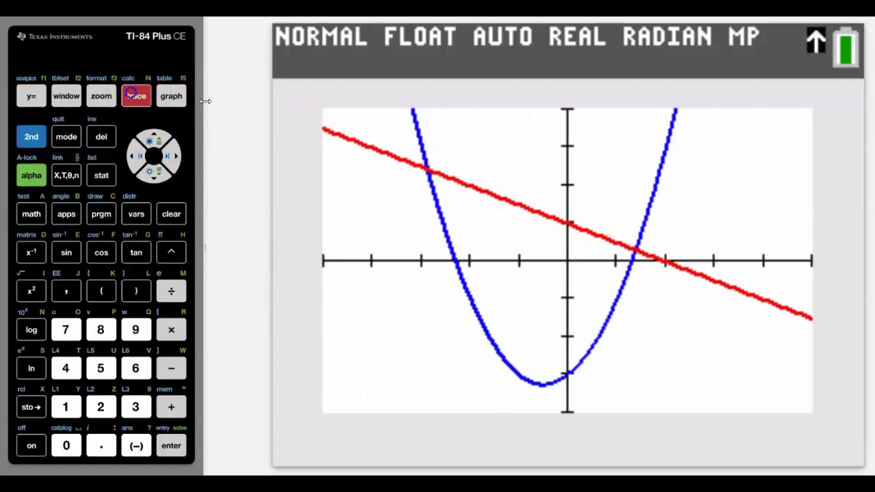
click(102, 367)
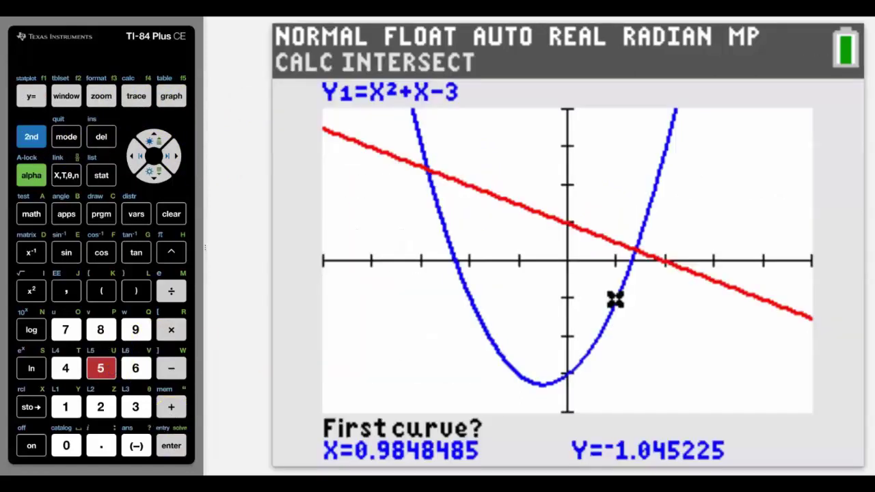
click(169, 450)
click(169, 450)
click(169, 450)
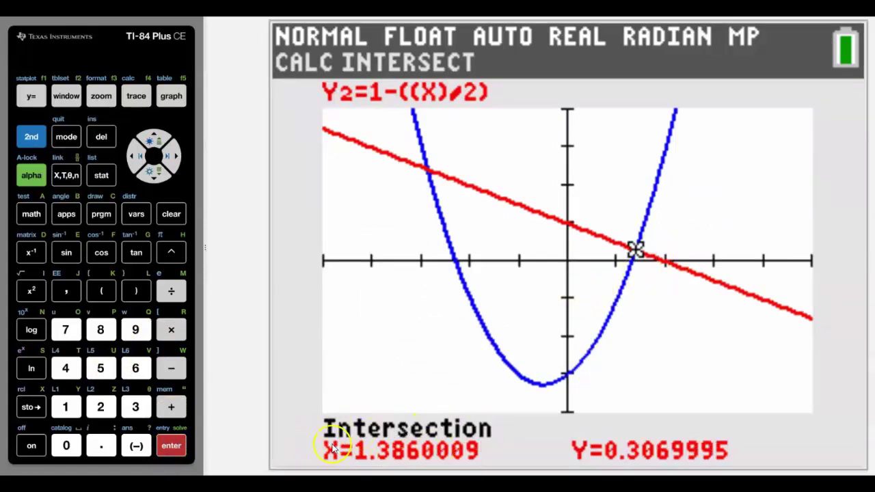
click(31, 137)
click(65, 138)
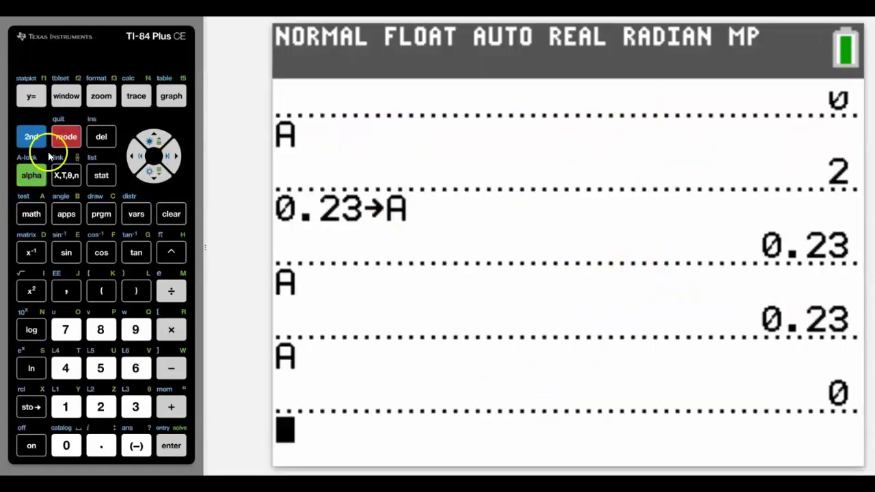
Evaluate X and Y, showing 1.386000936 and 0.3069995318.
click(66, 175)
click(171, 446)
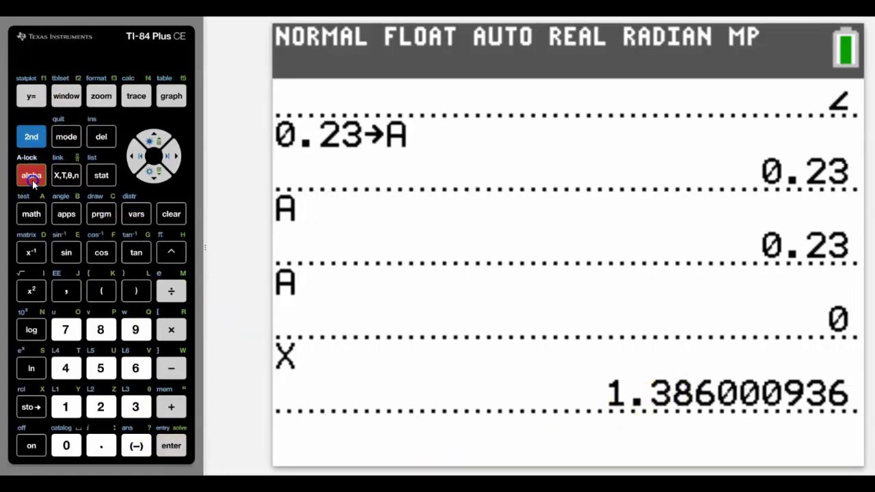
click(69, 408)
click(171, 446)
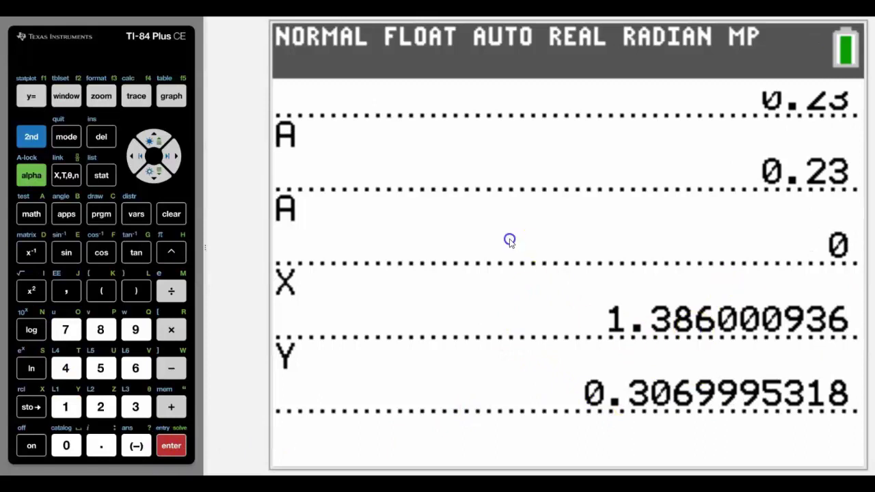
Store X into variable D.
click(260, 255)
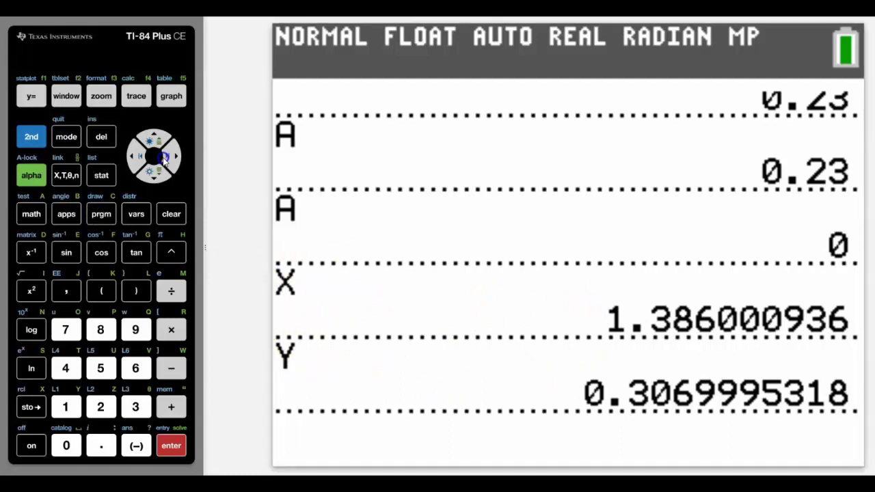
click(26, 178)
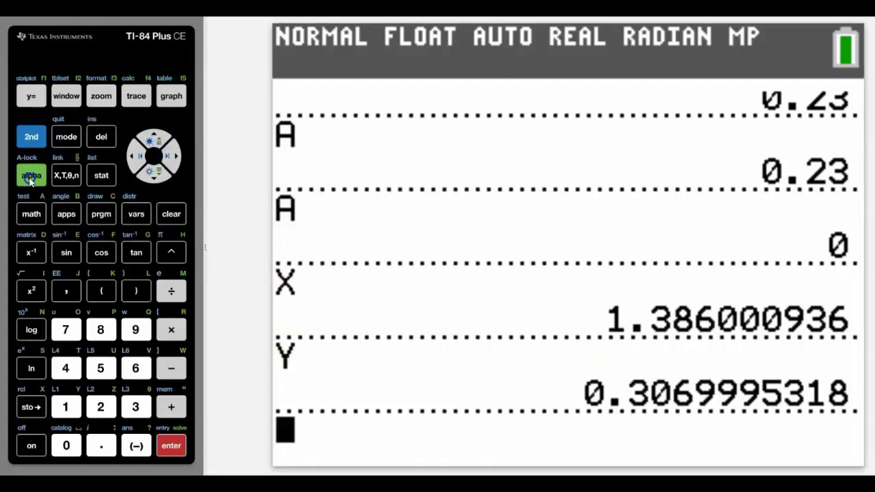
click(63, 175)
click(28, 410)
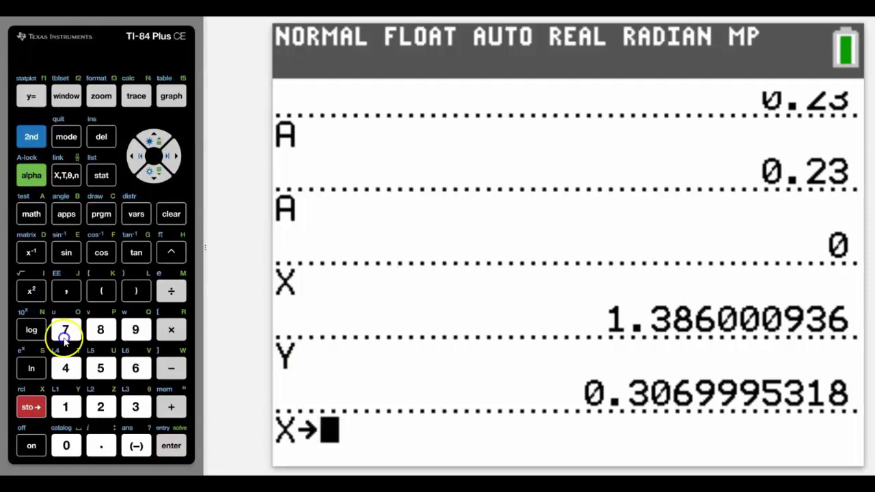
click(30, 185)
click(31, 252)
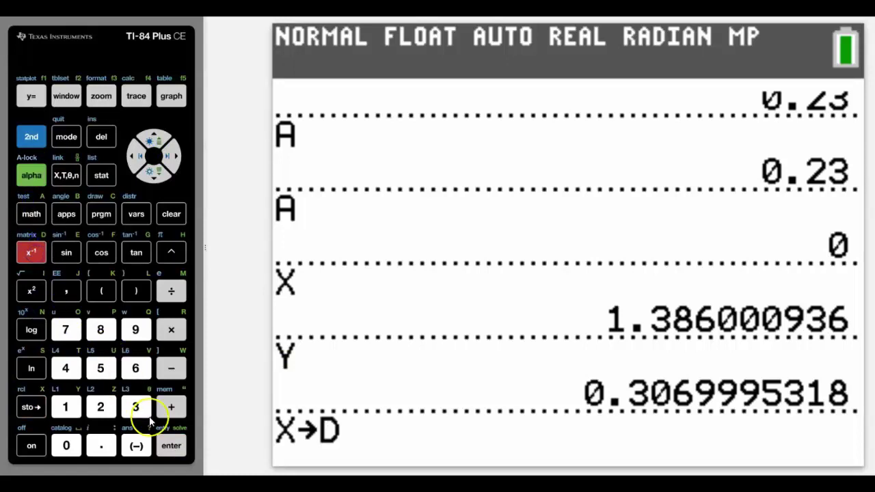
click(172, 445)
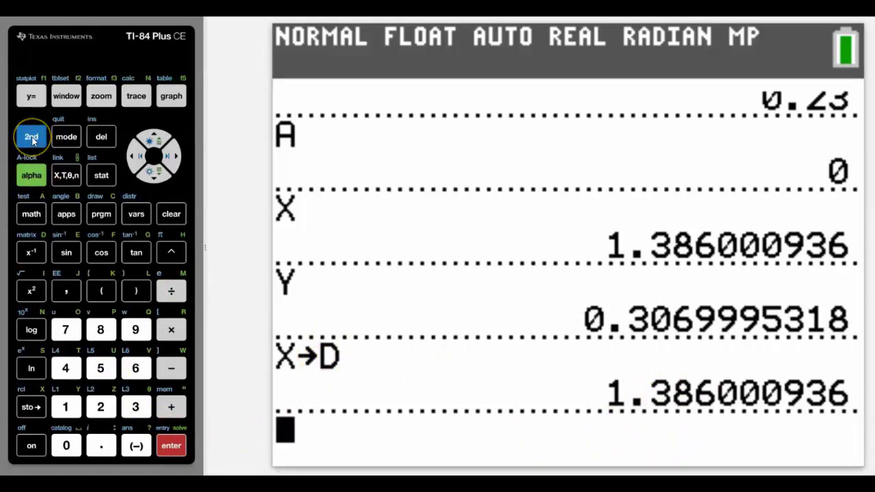
Evaluate Y1=X²+X-3 at X=0.3 on the graph, getting Y=-2.61.
click(171, 96)
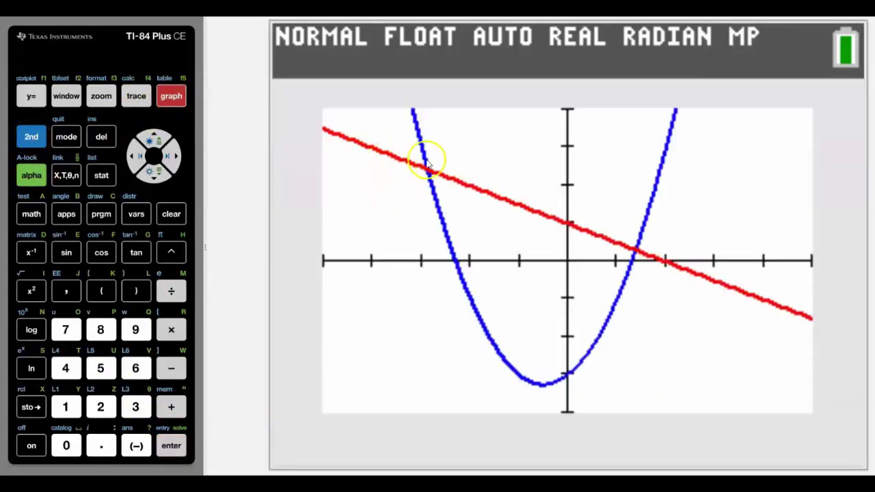
click(31, 137)
click(136, 96)
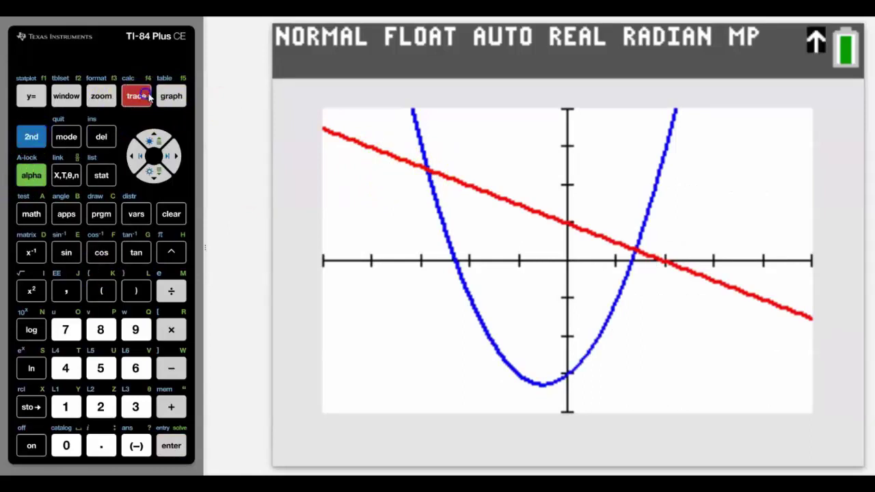
click(65, 406)
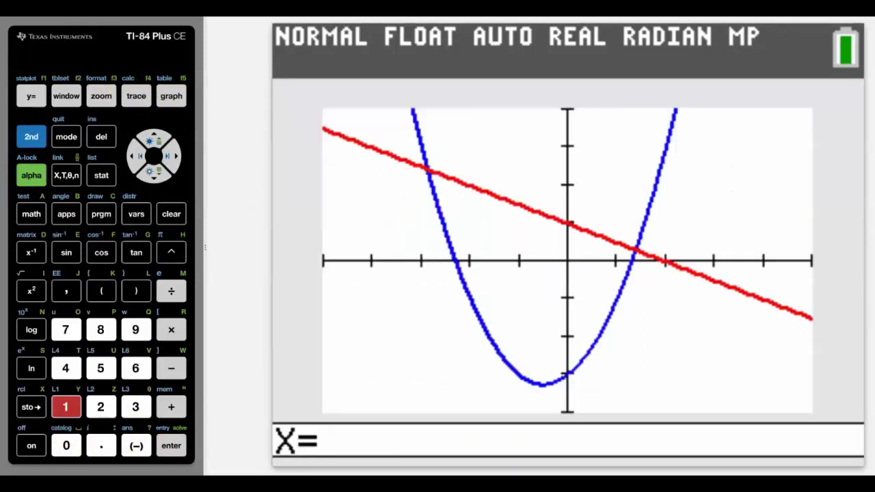
click(66, 445)
click(101, 446)
click(136, 407)
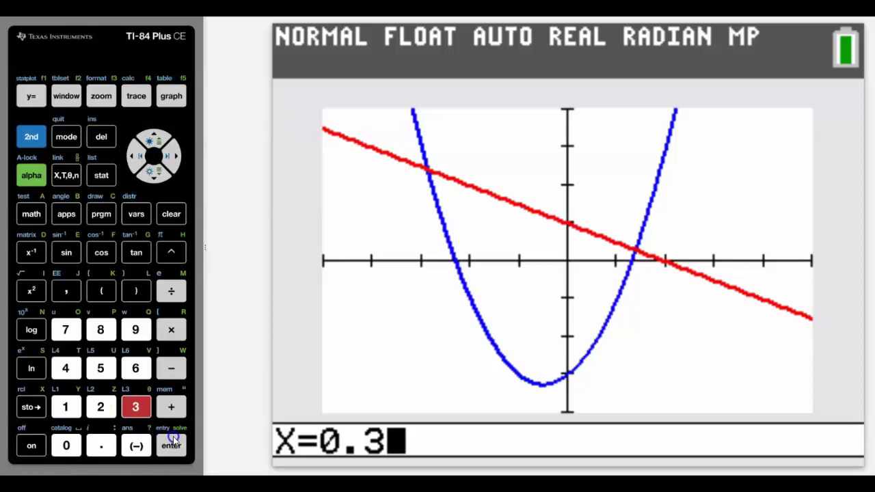
click(170, 445)
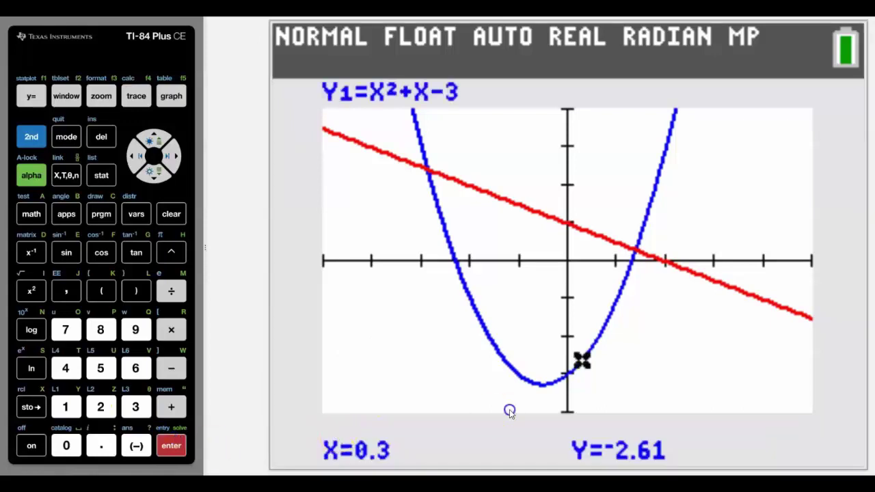
click(30, 136)
click(66, 136)
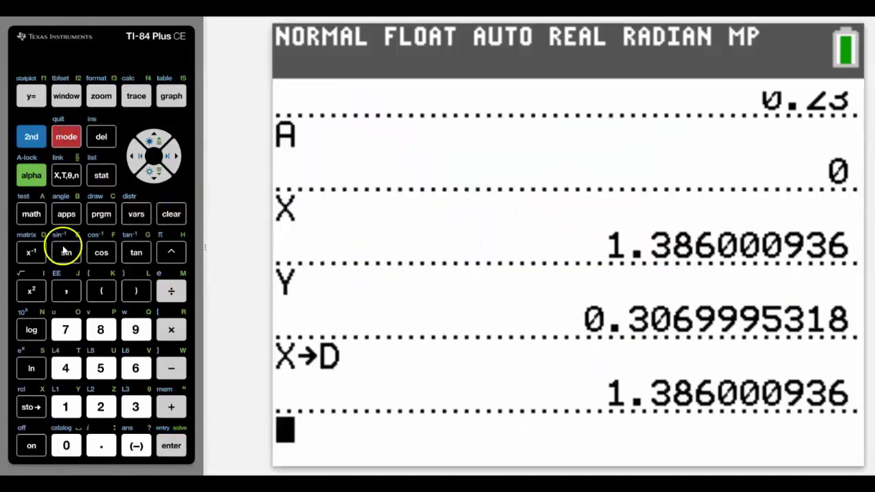
Evaluate X, Y and D, returning 0.3, -2.61 and 1.386000936.
click(67, 175)
click(172, 445)
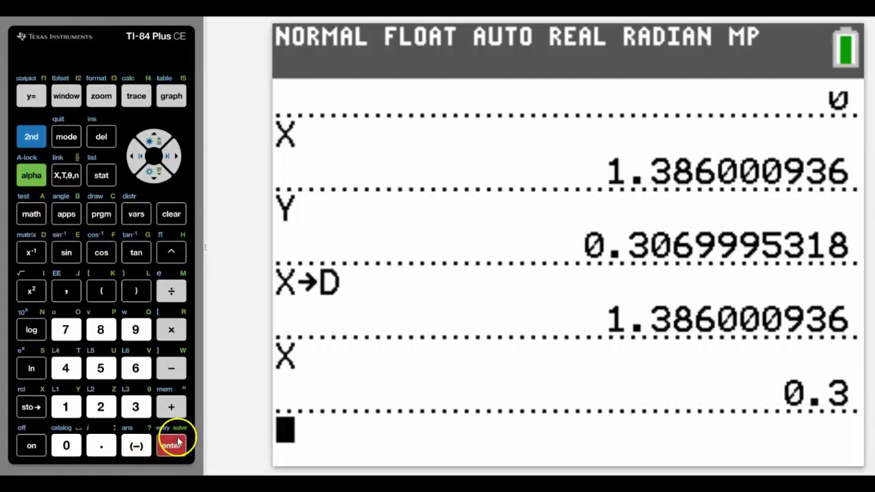
click(35, 177)
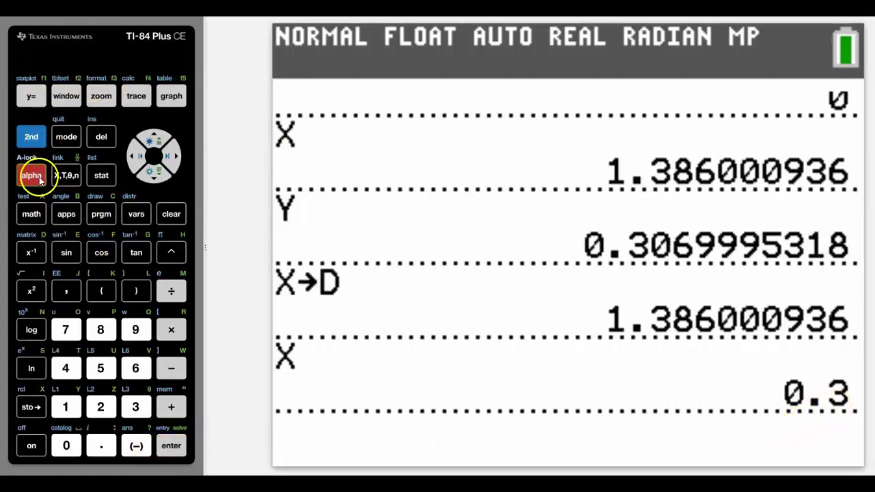
click(66, 407)
click(172, 445)
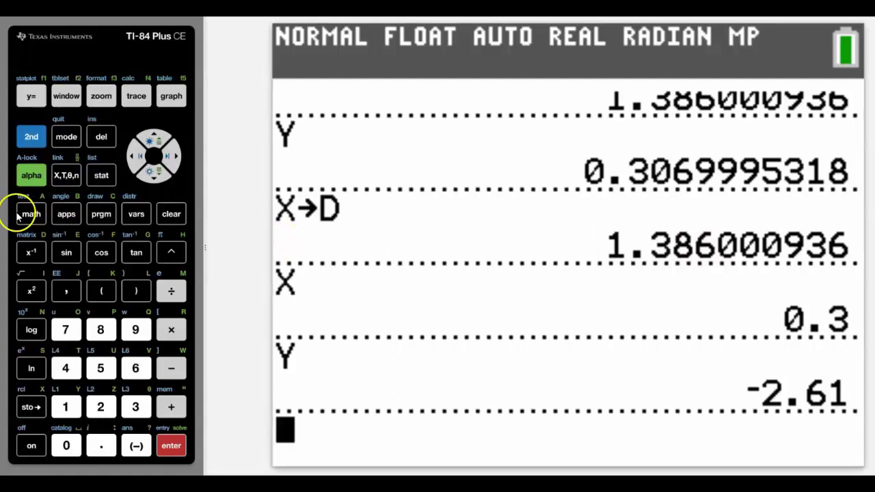
click(26, 170)
click(33, 257)
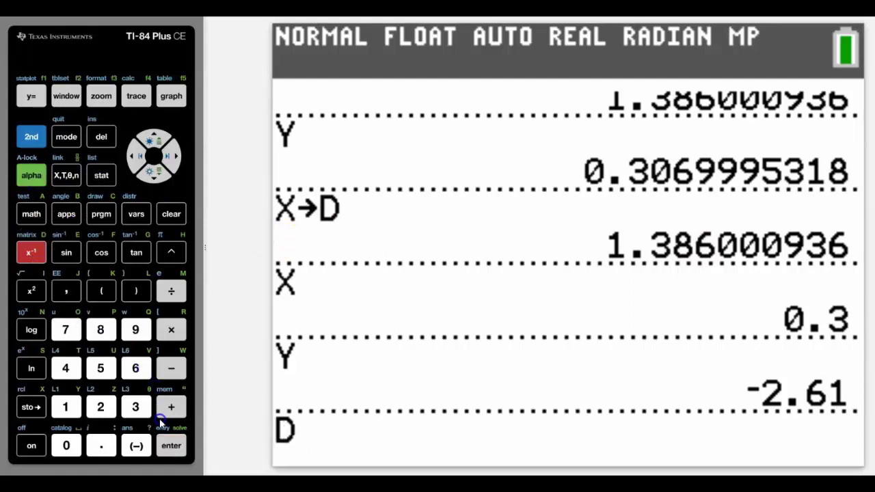
click(171, 447)
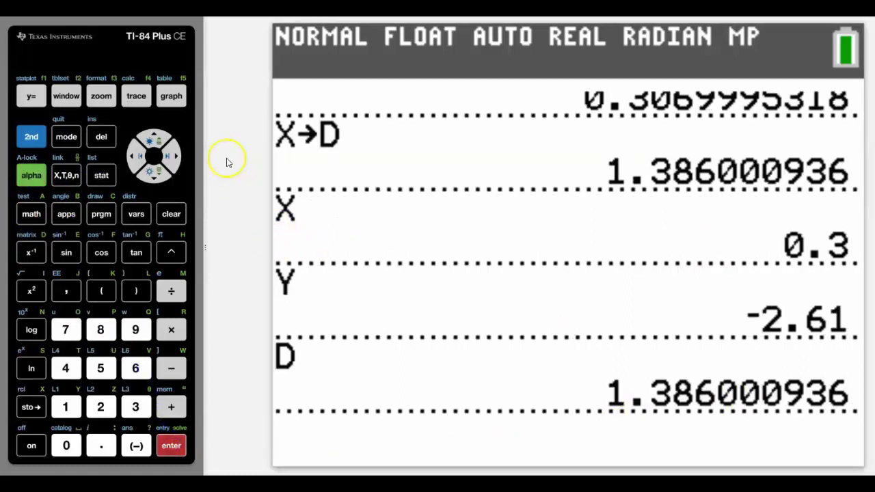